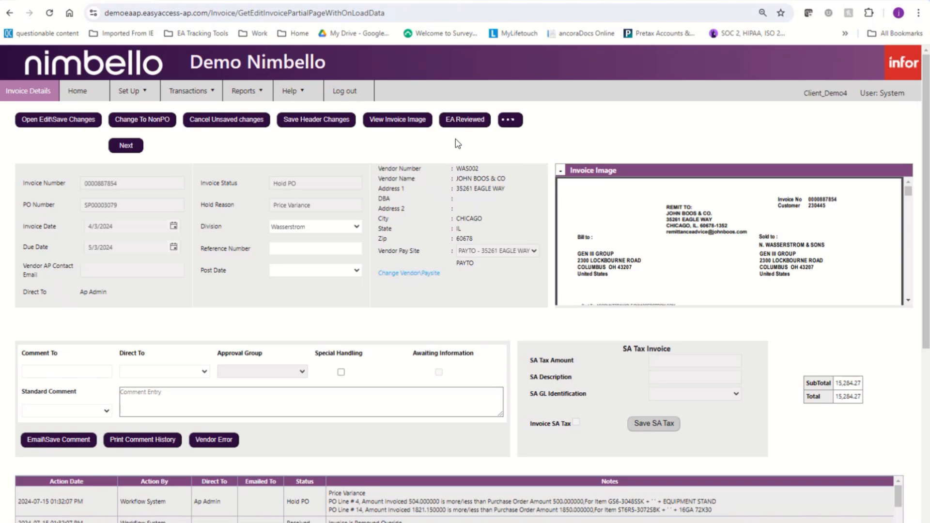
Step: Open the invoice for editing and view the available Vendor Pay Site choices
click(61, 122)
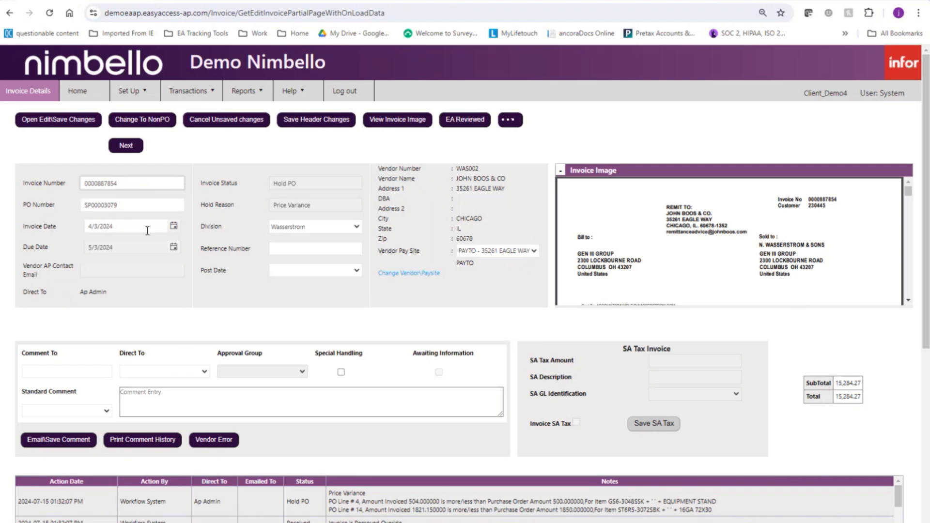
click(516, 254)
click(517, 255)
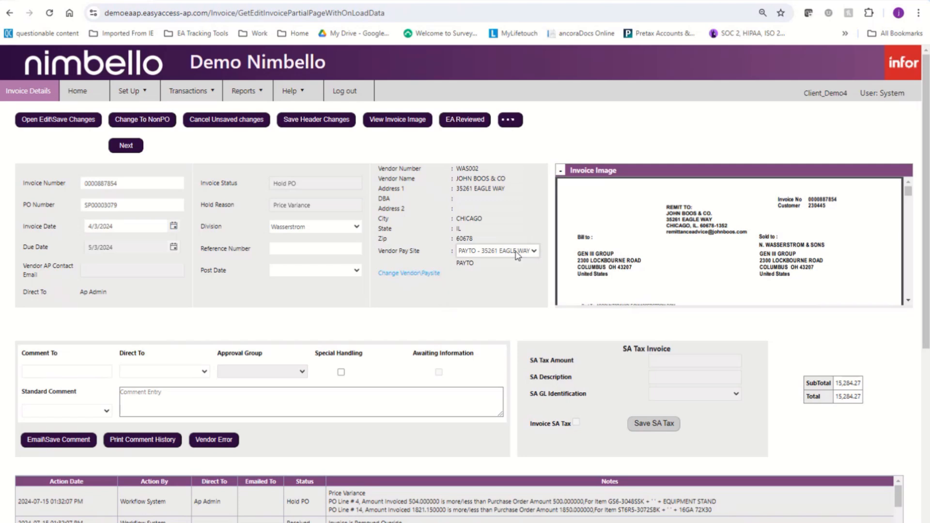
Step: Open the vendor and pay site search, close it without choosing a vendor, and save the invoice
click(414, 273)
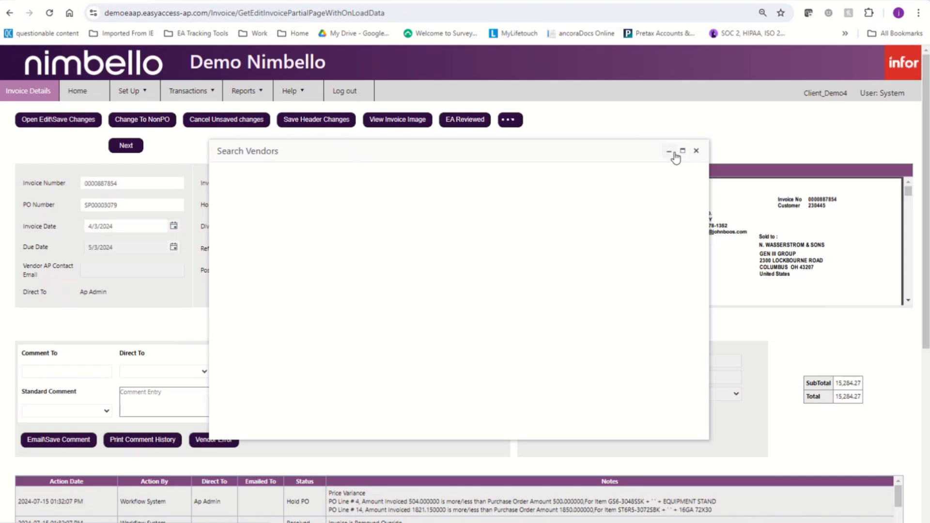
click(696, 153)
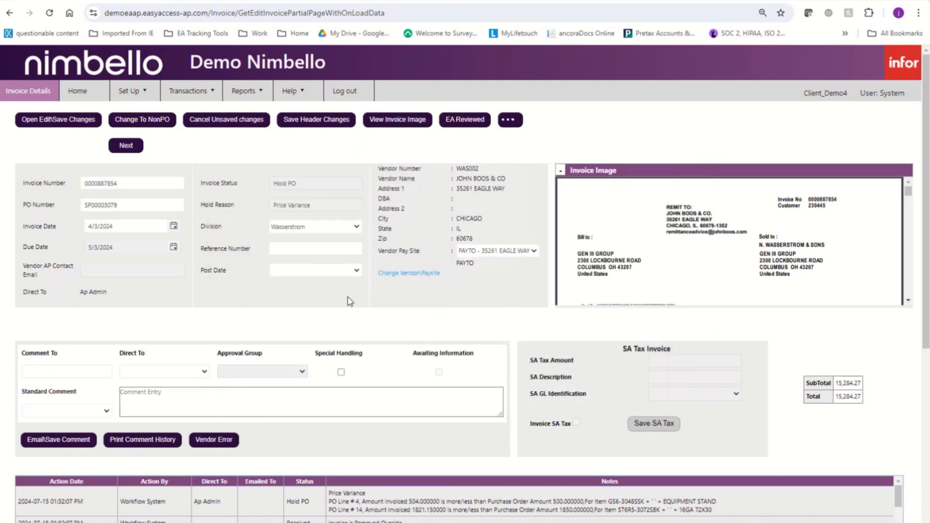
click(146, 122)
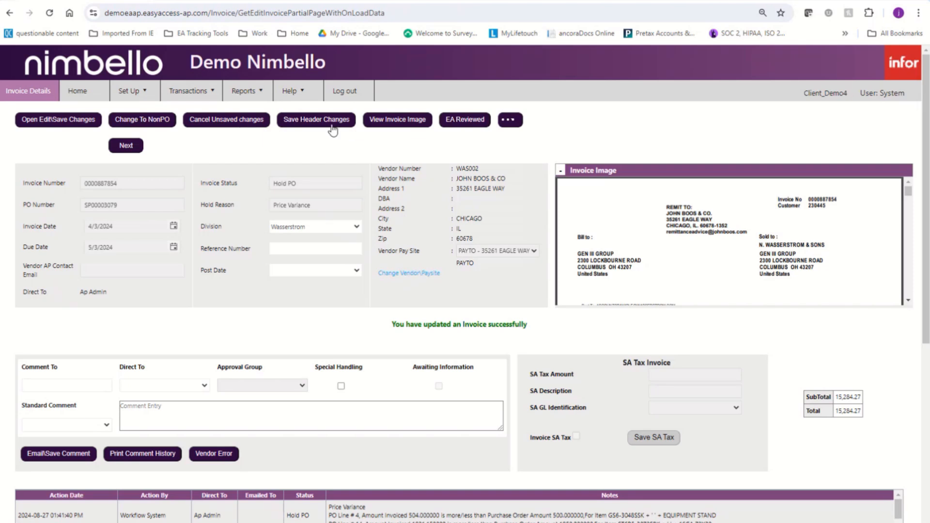
Step: View the Division choices, then look through the full invoice image in its own window and close it
click(341, 231)
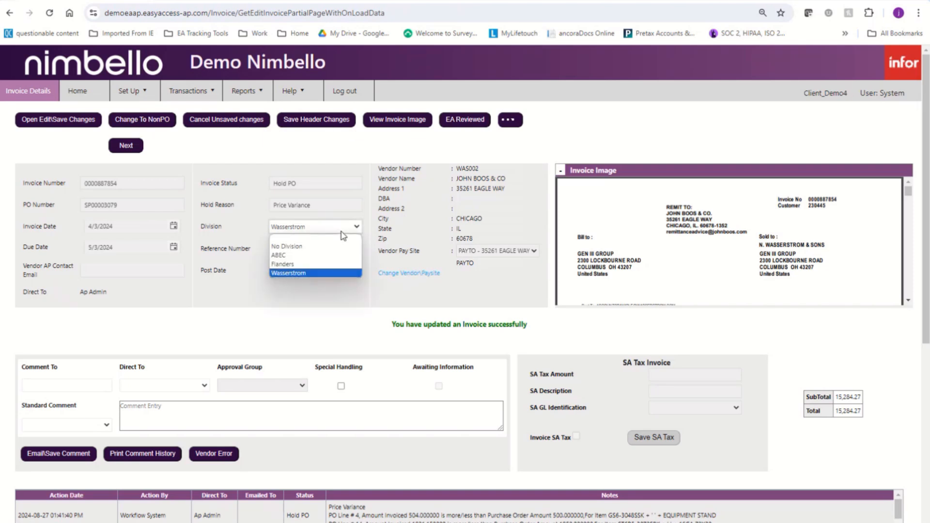
click(343, 236)
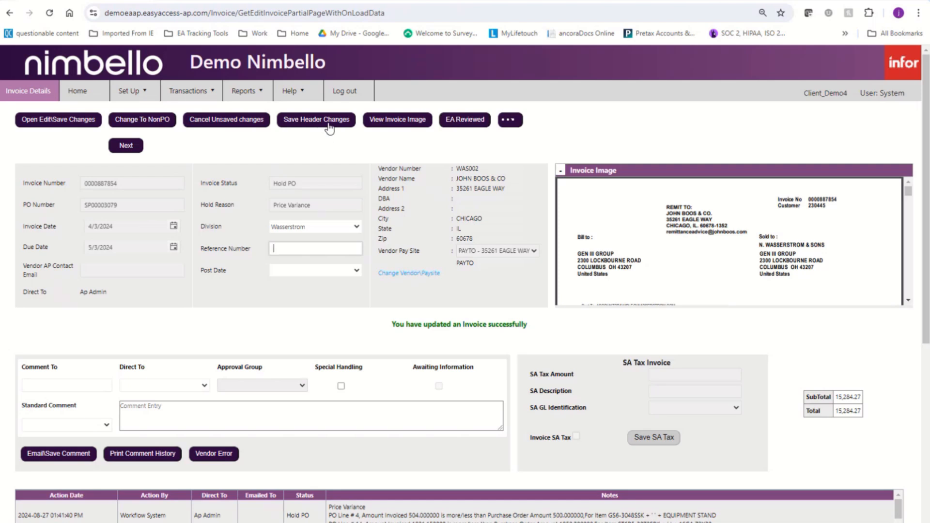
click(407, 123)
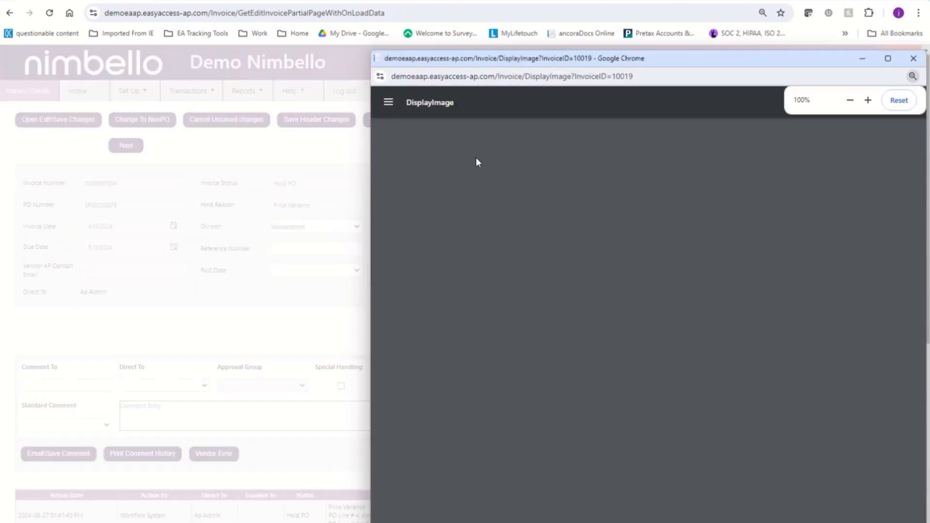
scroll(649, 270, down, 8)
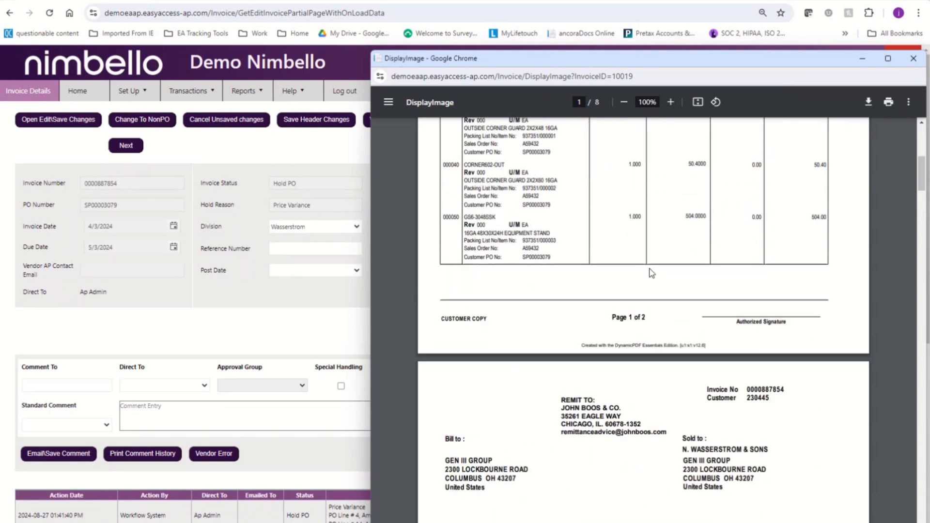
scroll(649, 271, down, 5)
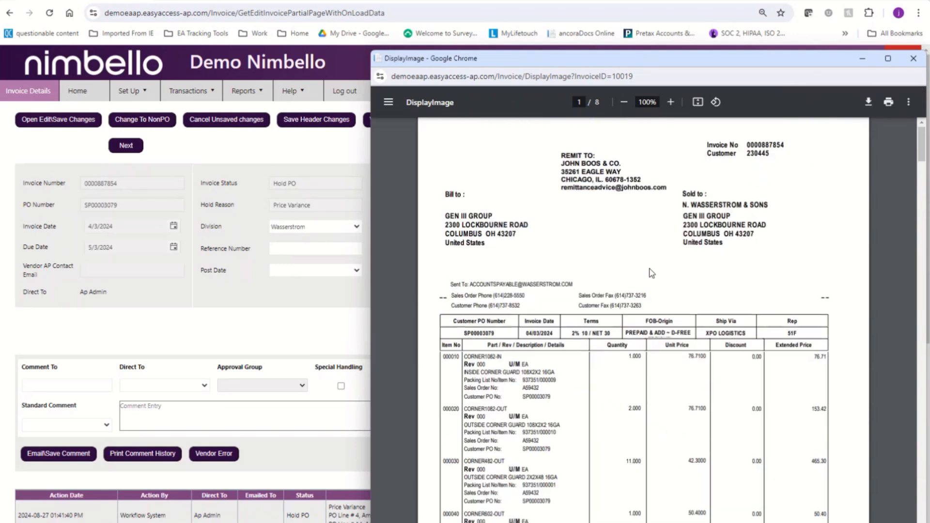
click(914, 60)
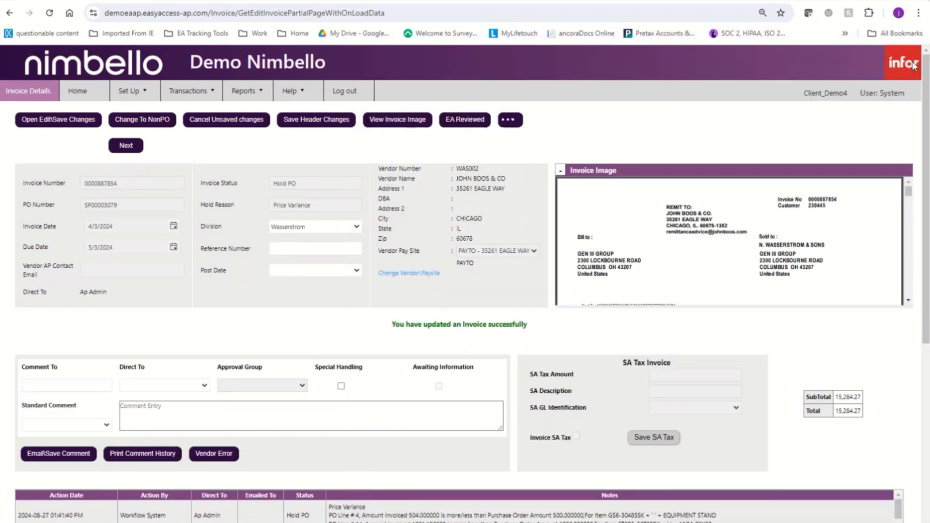
Step: Check the additional invoice actions and look through the line items in the embedded invoice image
click(519, 121)
scroll(767, 261, down, 6)
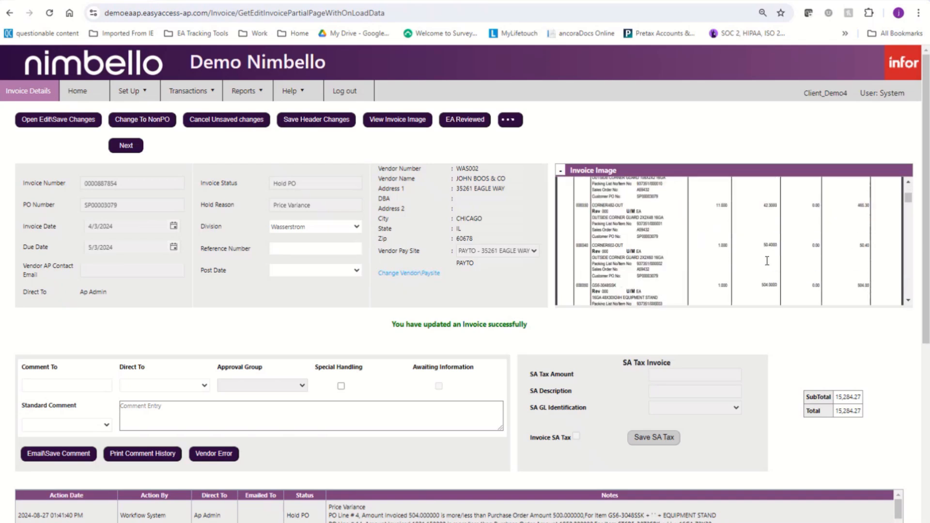
scroll(766, 261, up, 6)
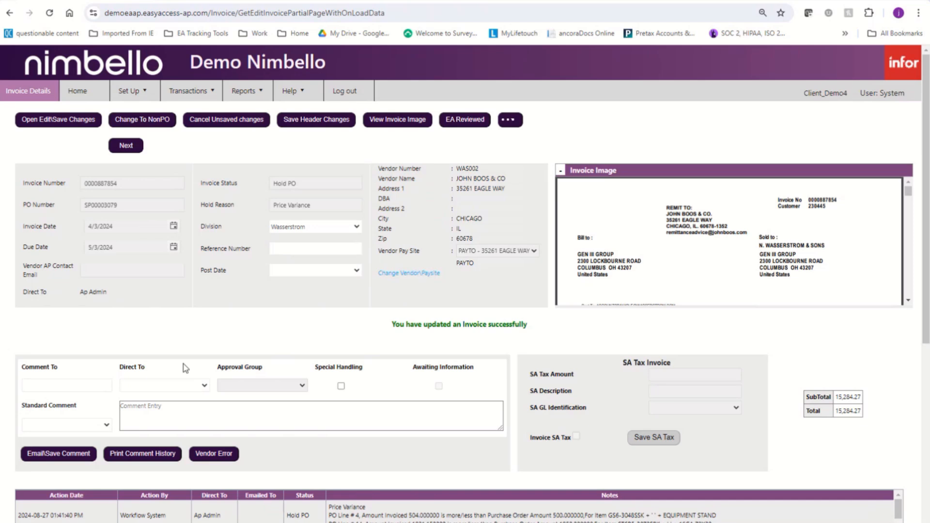
Step: View the Comment To and Direct To recipient choices, and fill the comment with the Follow Up standard comment
click(96, 386)
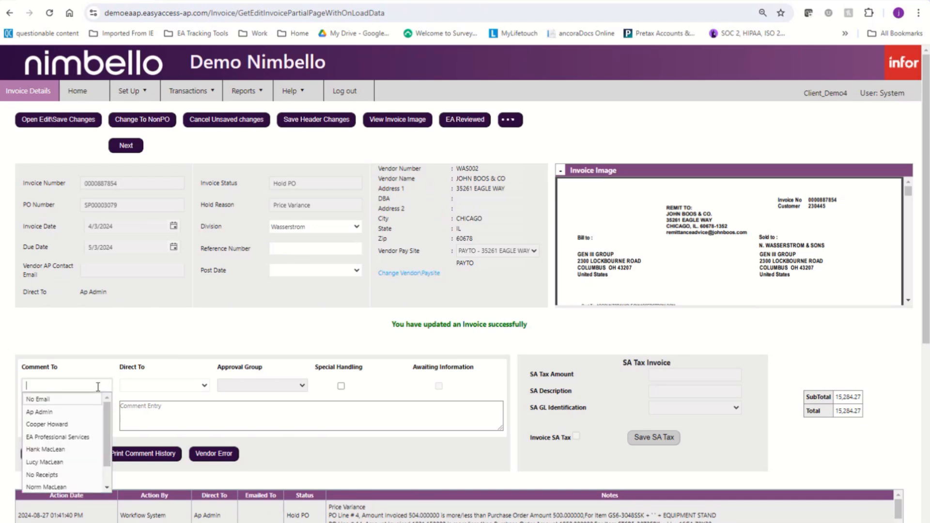
click(178, 387)
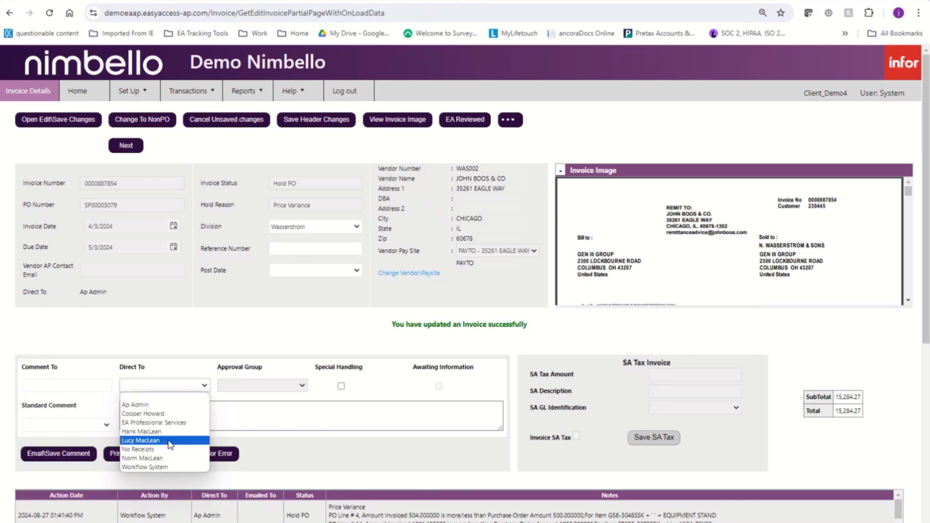
click(272, 386)
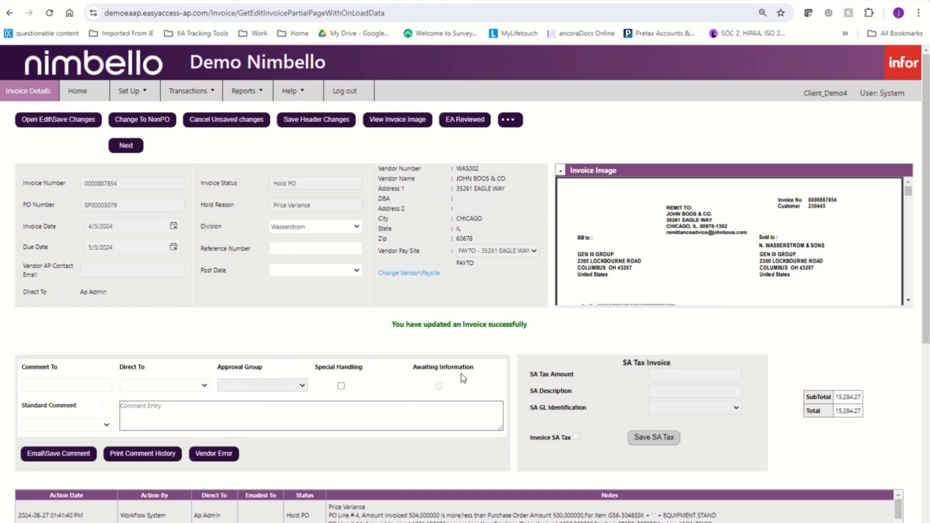
click(55, 427)
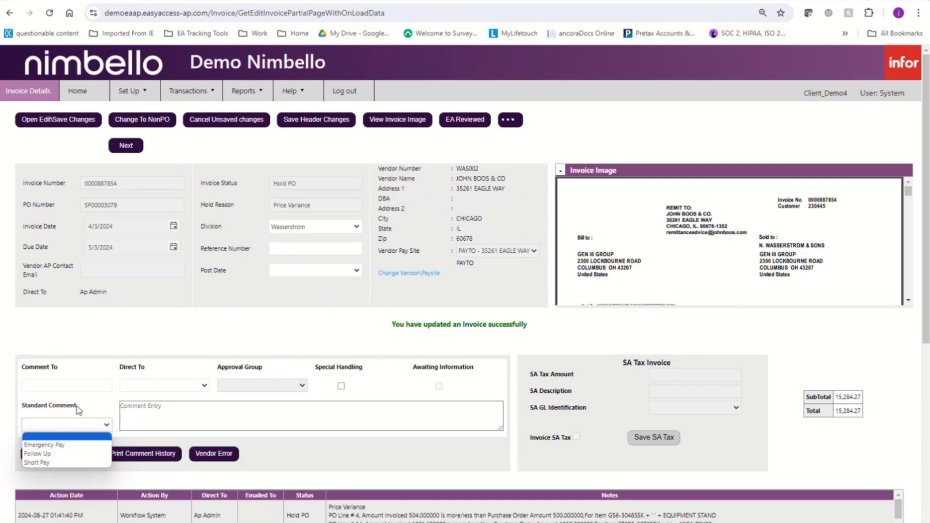
click(54, 453)
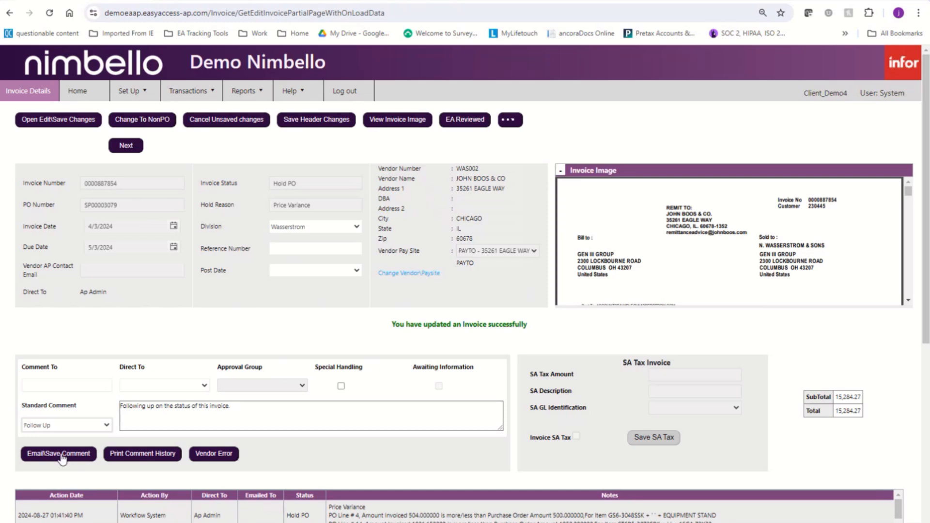
Step: Open the invoice's printable comment history, look through its pages and close it
click(160, 457)
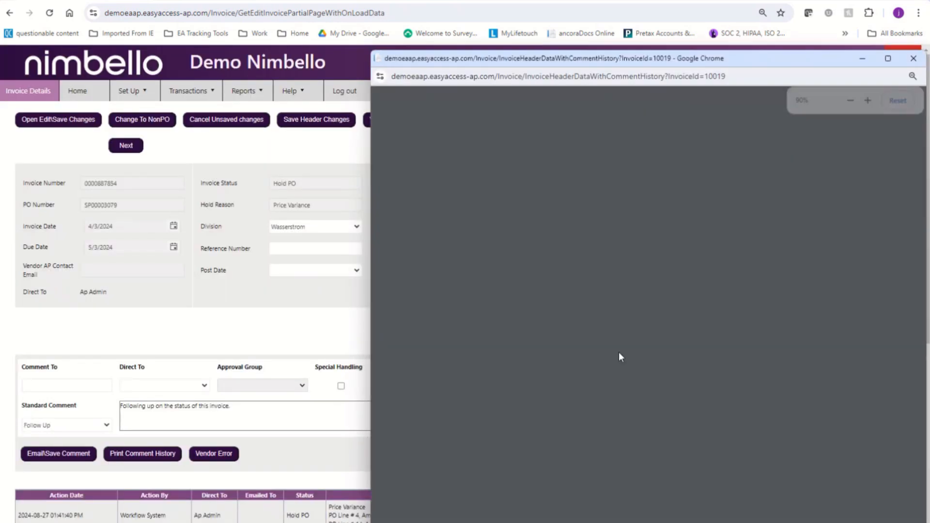
scroll(619, 353, down, 9)
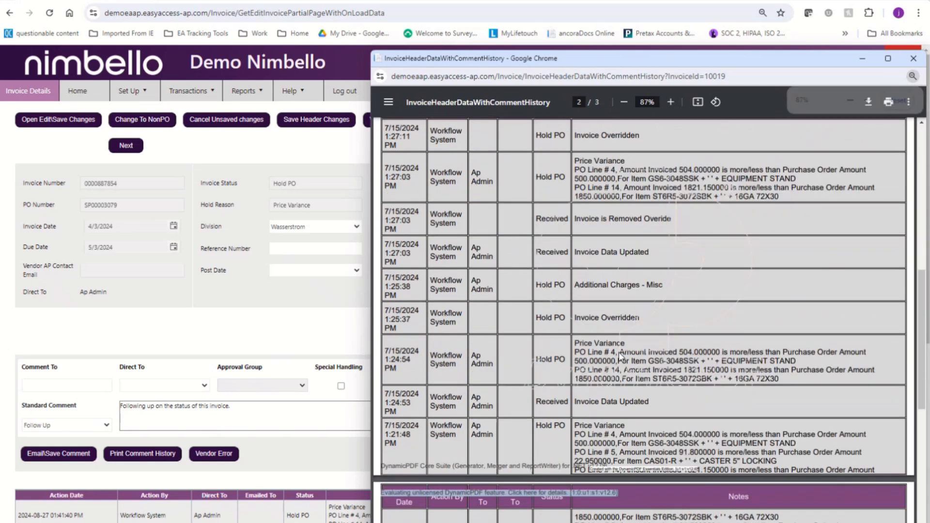
scroll(619, 353, up, 8)
scroll(617, 352, up, 2)
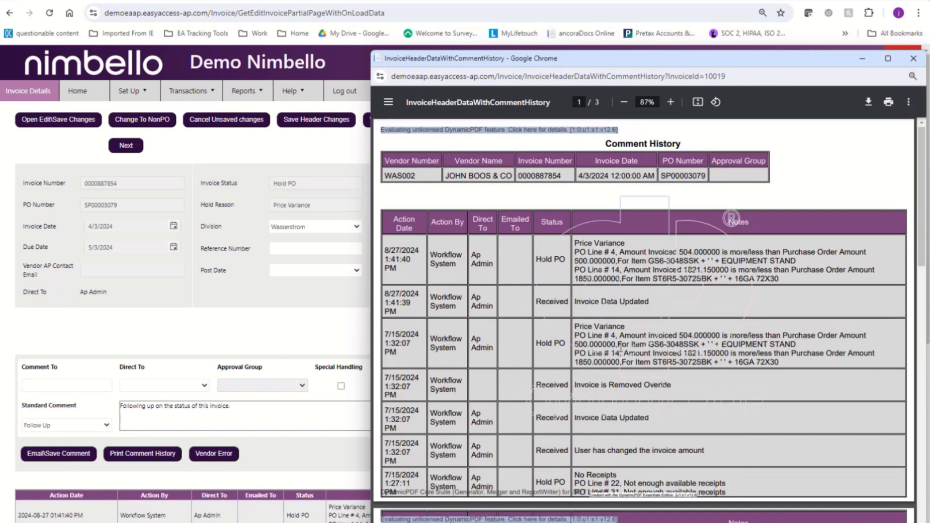
click(913, 58)
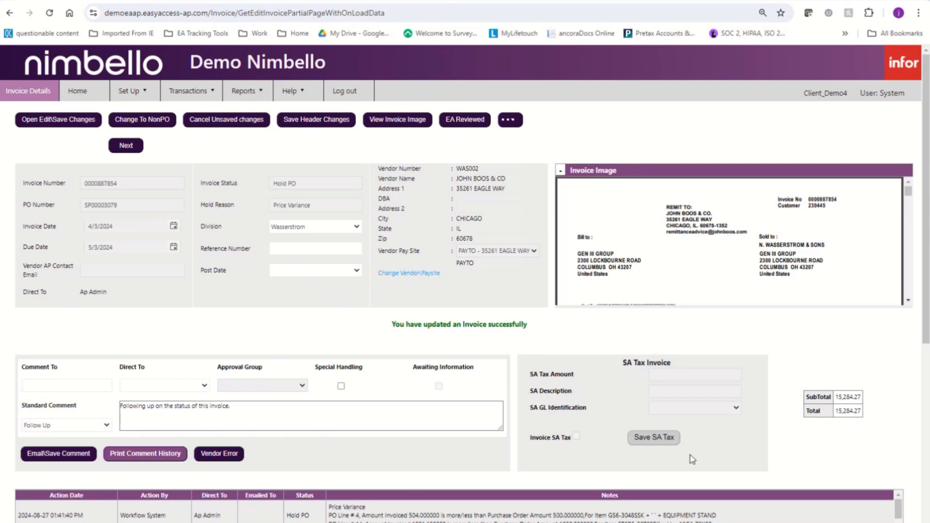
Step: Examine the action history and expand the Purchase Order/Receipt Details section to view its PO lines
scroll(532, 446, down, 1)
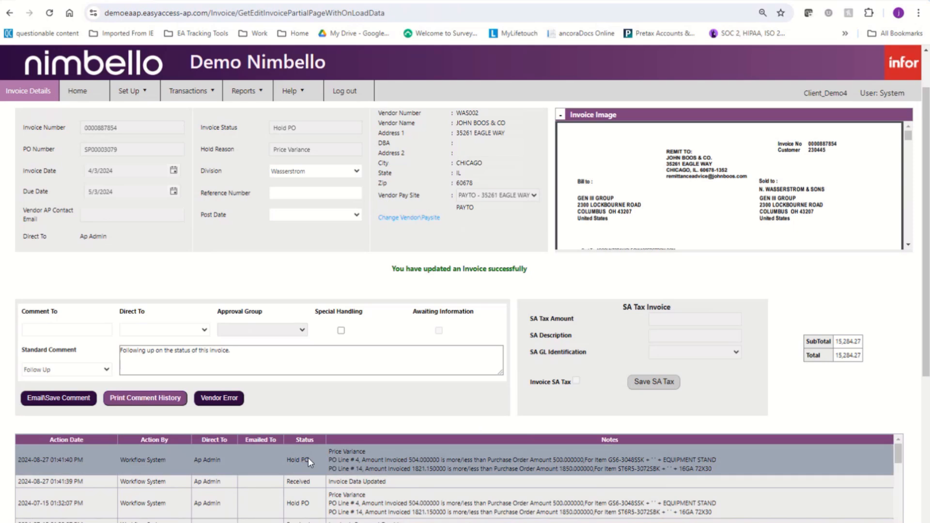
scroll(465, 437, down, 1)
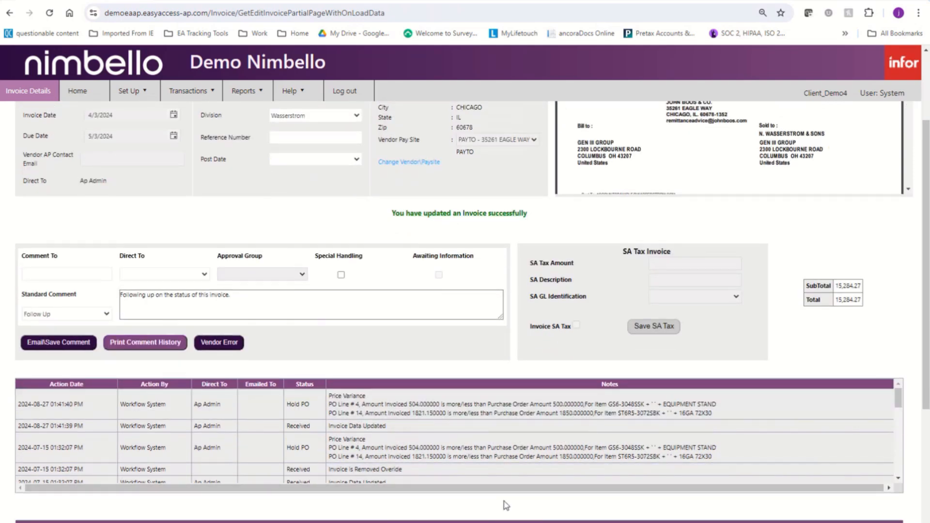
scroll(496, 505, down, 1)
scroll(495, 501, down, 3)
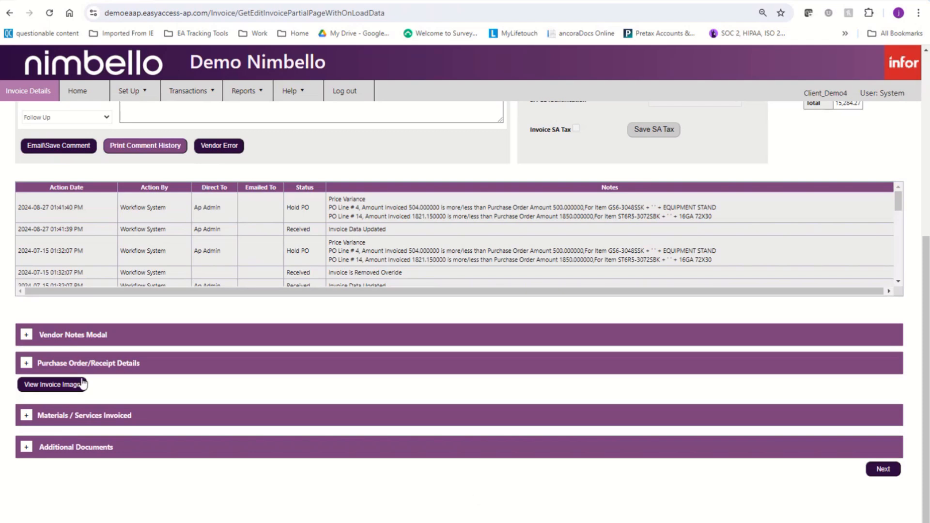
click(27, 363)
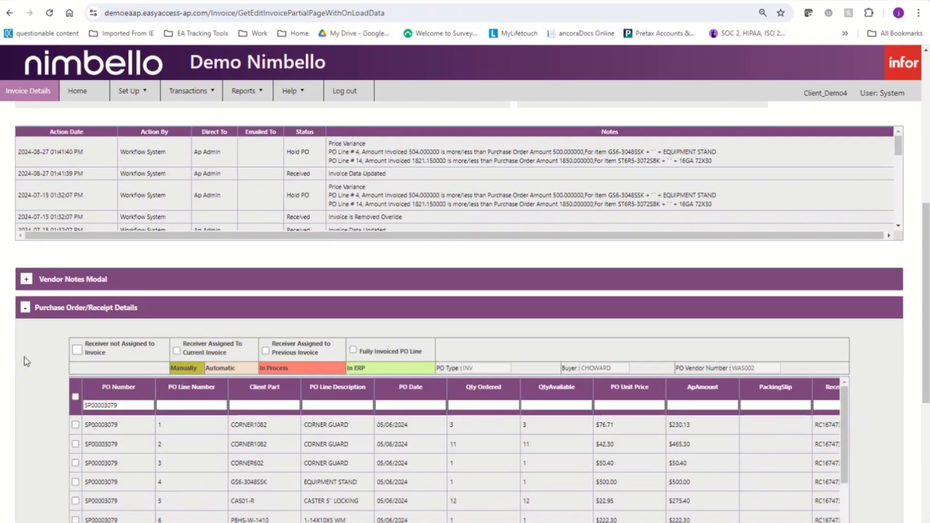
scroll(24, 356, down, 3)
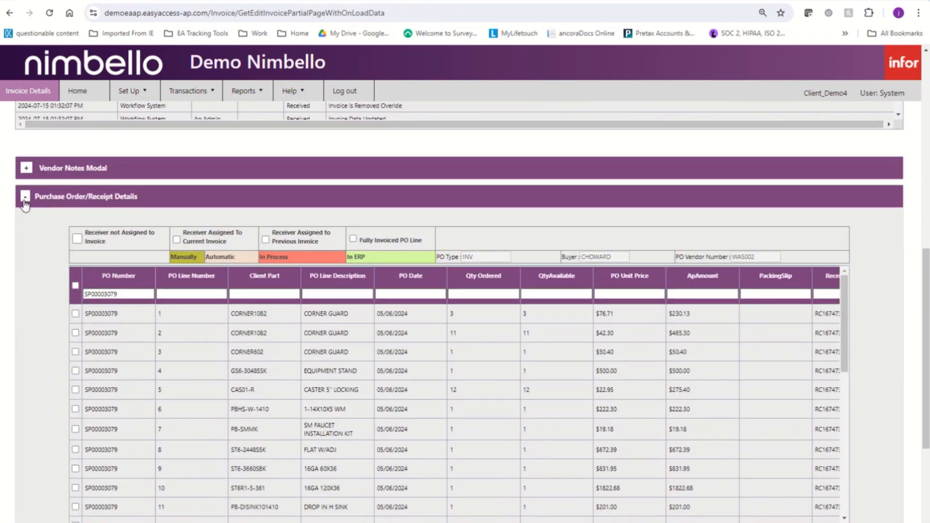
scroll(28, 257, down, 1)
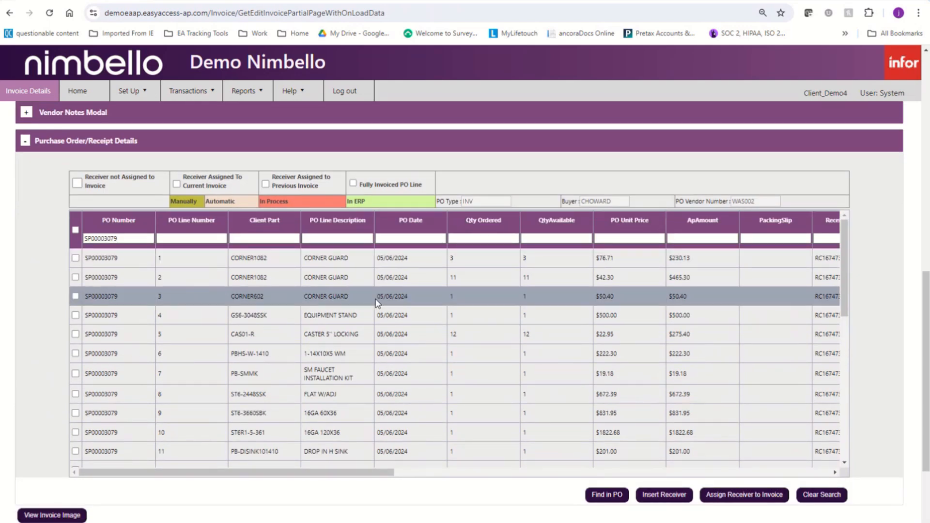
Step: Enable the receiver filters for not assigned, assigned to current invoice and assigned to previous invoice, plus Fully Invoiced PO Line
click(77, 184)
click(176, 185)
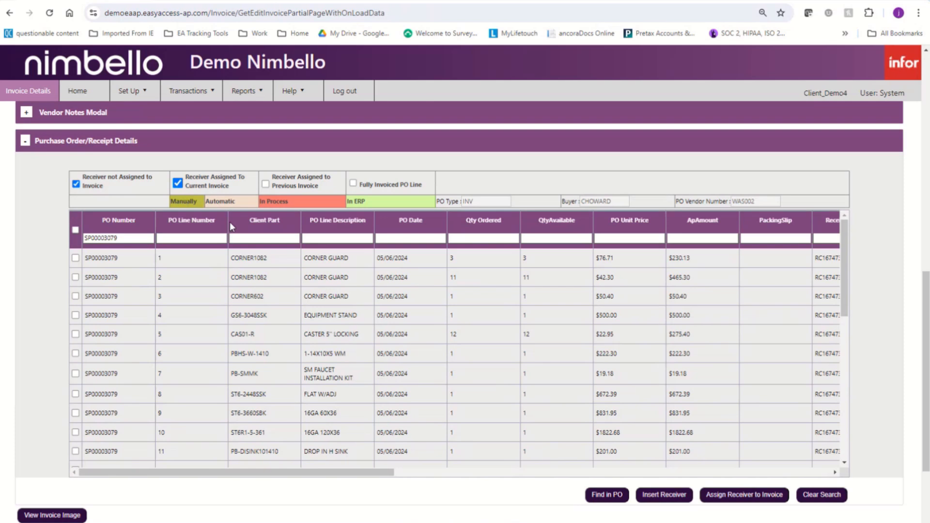
click(265, 185)
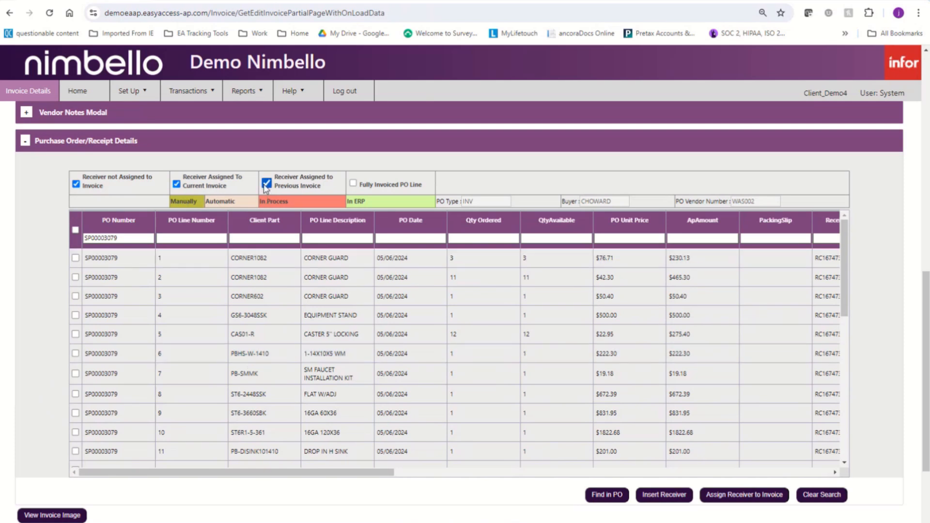
click(353, 184)
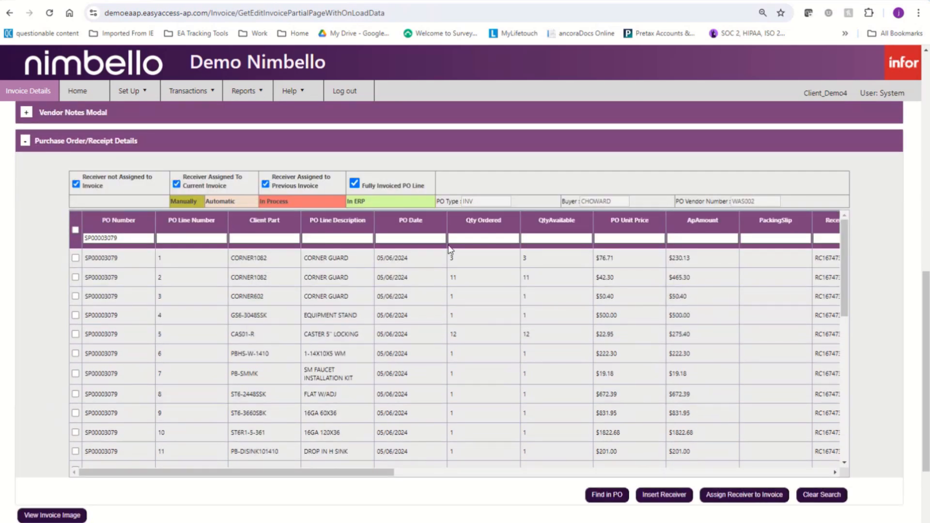
Step: Expand the Materials / Services Invoiced section to view the billed invoice lines
drag(376, 473, 345, 477)
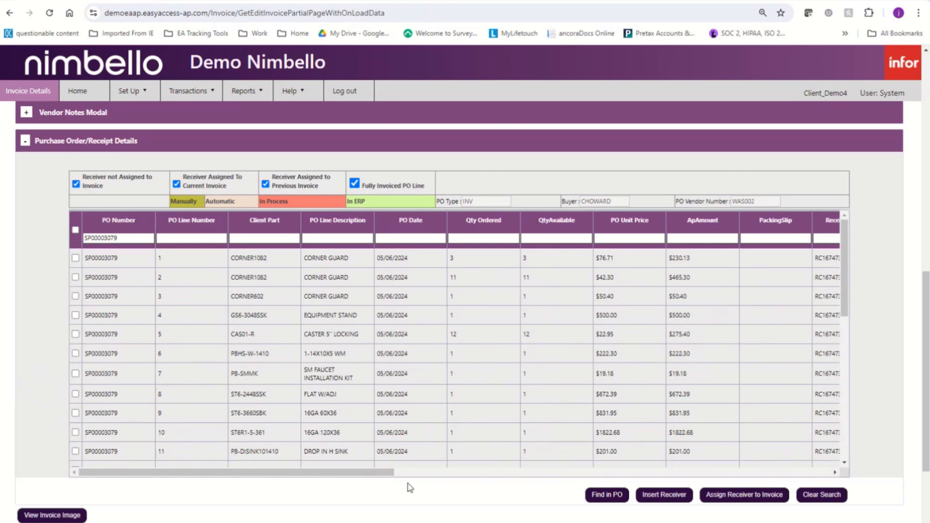
scroll(410, 487, down, 1)
scroll(411, 482, down, 1)
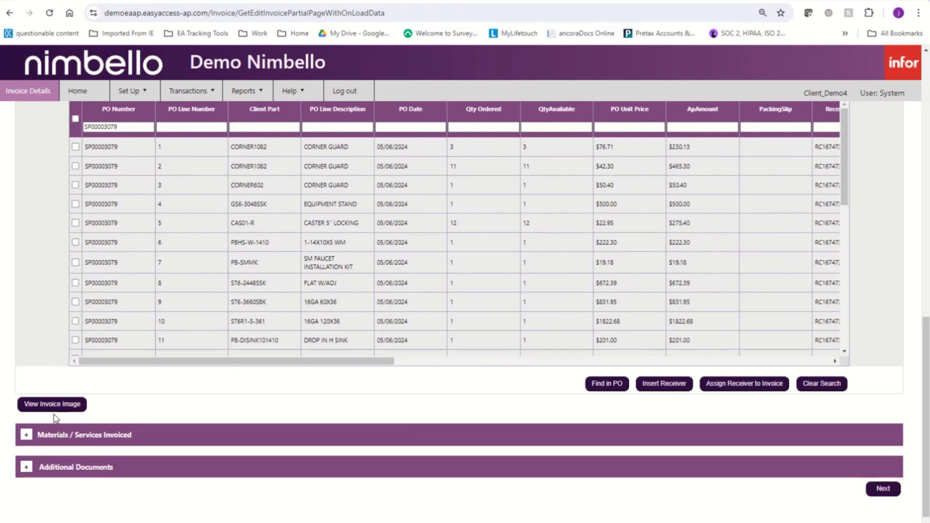
scroll(49, 409, down, 1)
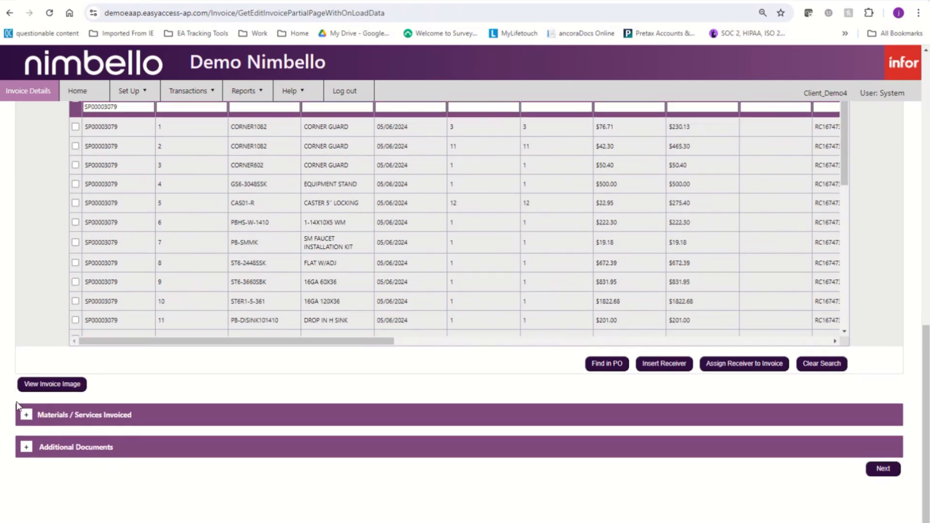
click(25, 414)
scroll(150, 380, down, 3)
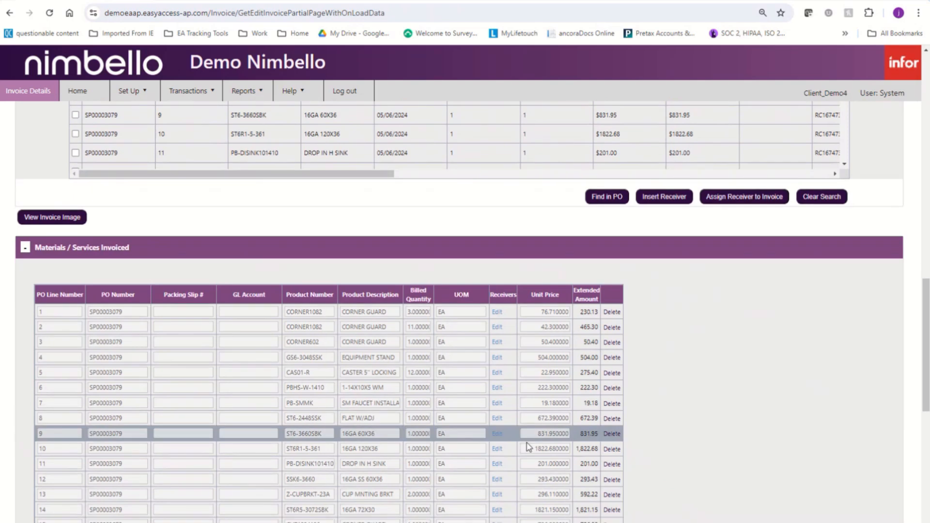
Step: Open the invoice for editing so that the Materials / Services Invoiced lines can be changed
scroll(652, 457, down, 1)
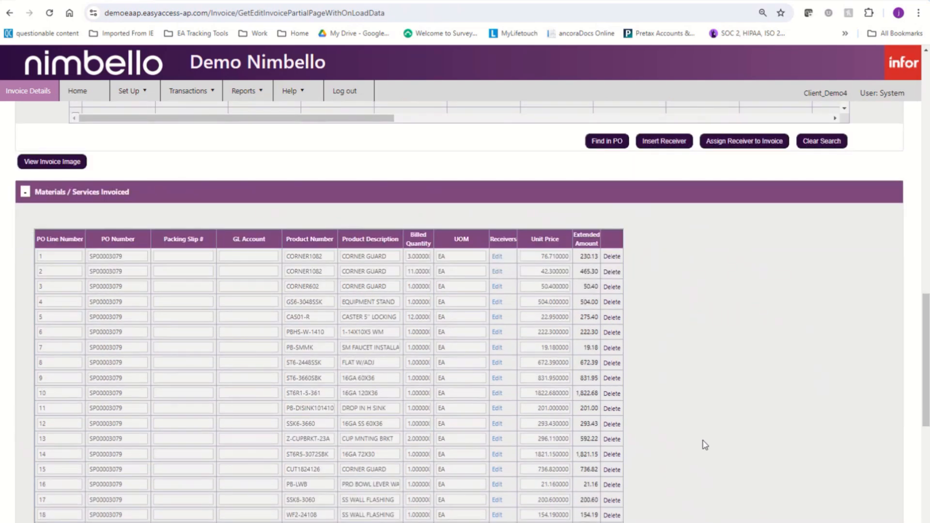
scroll(705, 444, down, 1)
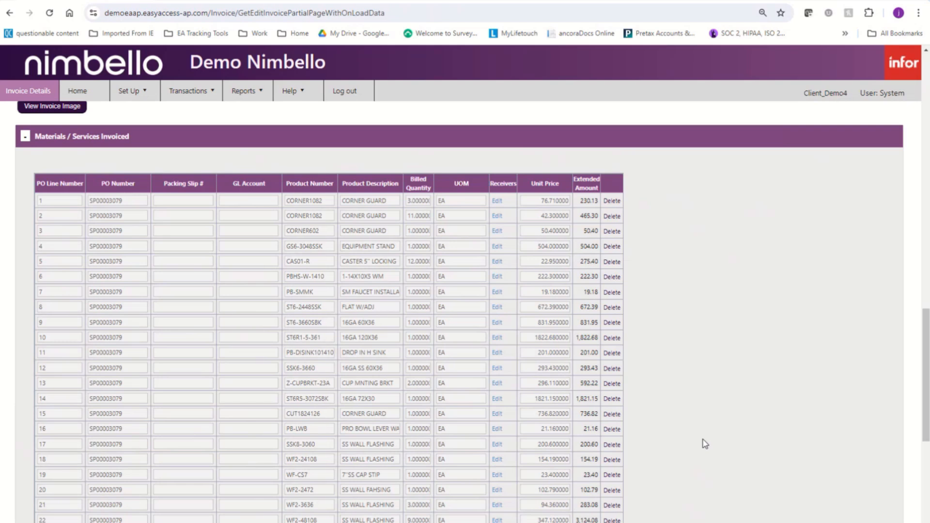
scroll(705, 444, down, 4)
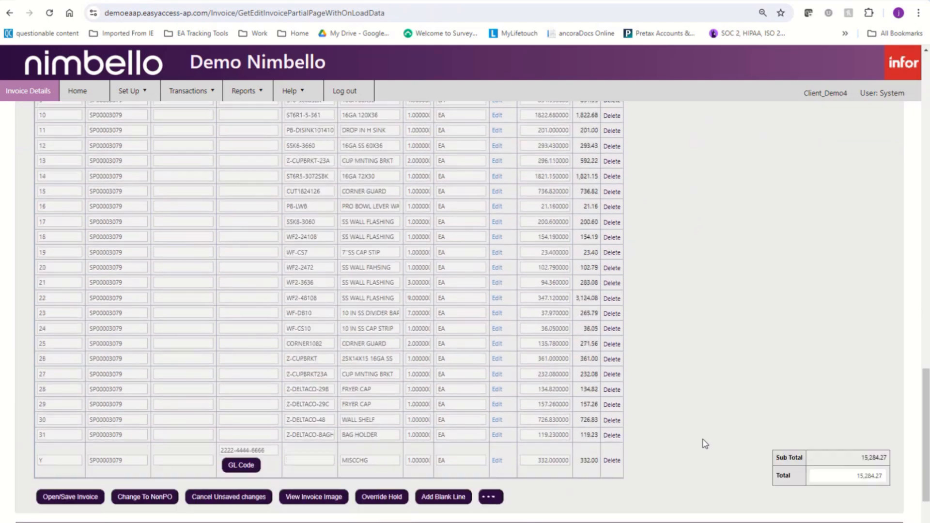
scroll(705, 444, down, 1)
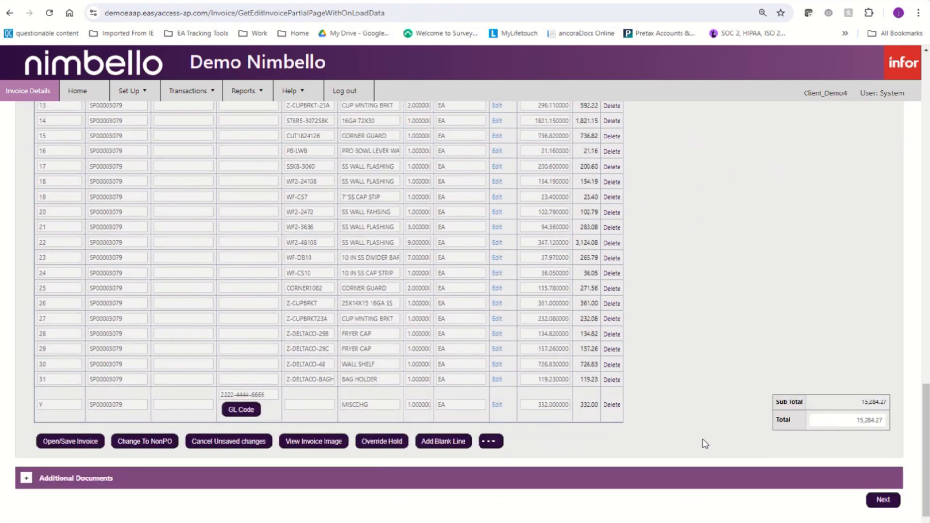
click(71, 442)
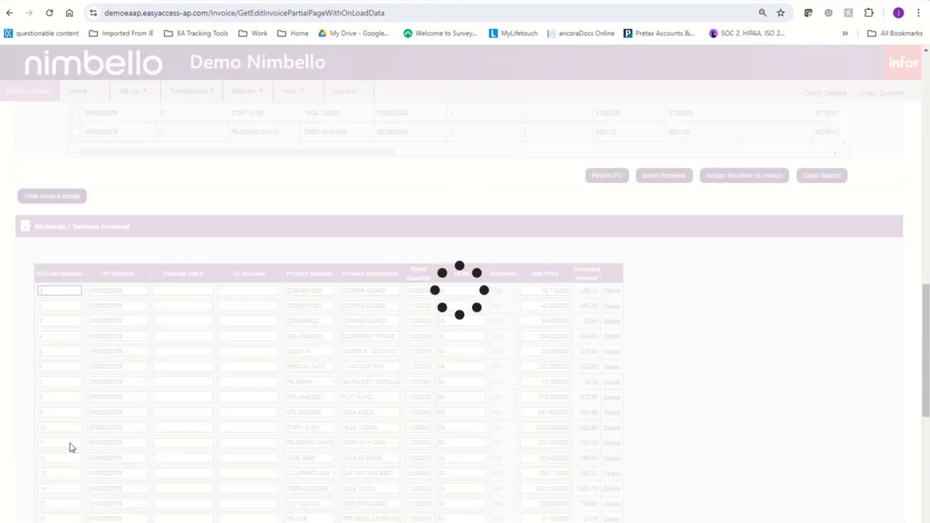
Step: View the additional actions offered for the invoiced lines and expand the Additional Documents section
scroll(79, 440, down, 5)
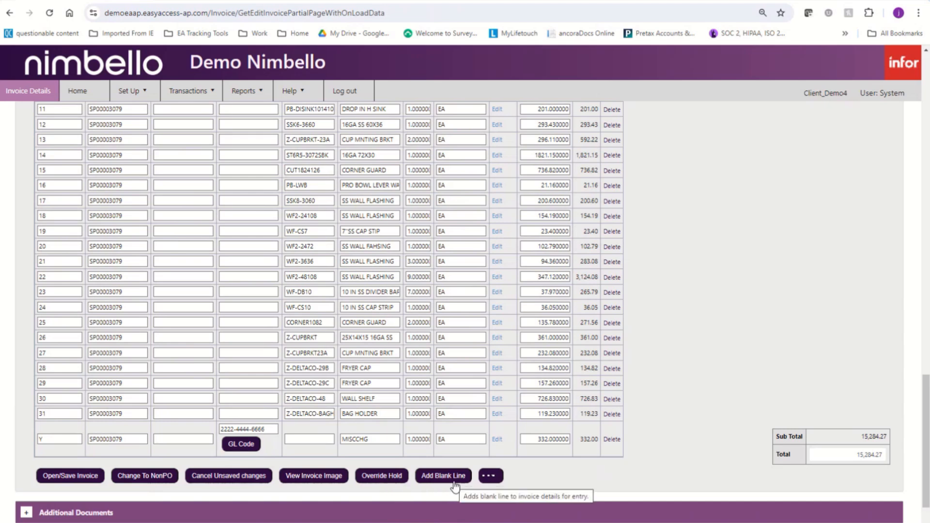
click(494, 479)
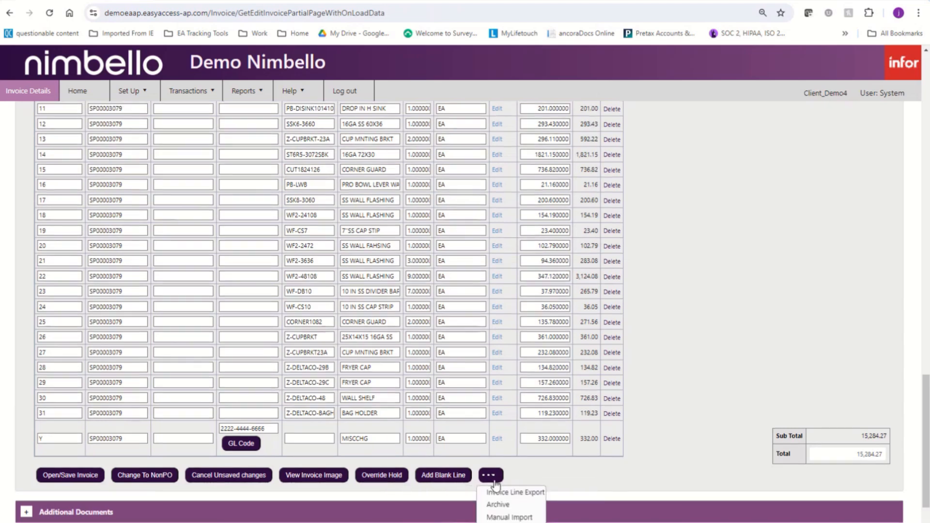
scroll(494, 481, down, 2)
click(498, 412)
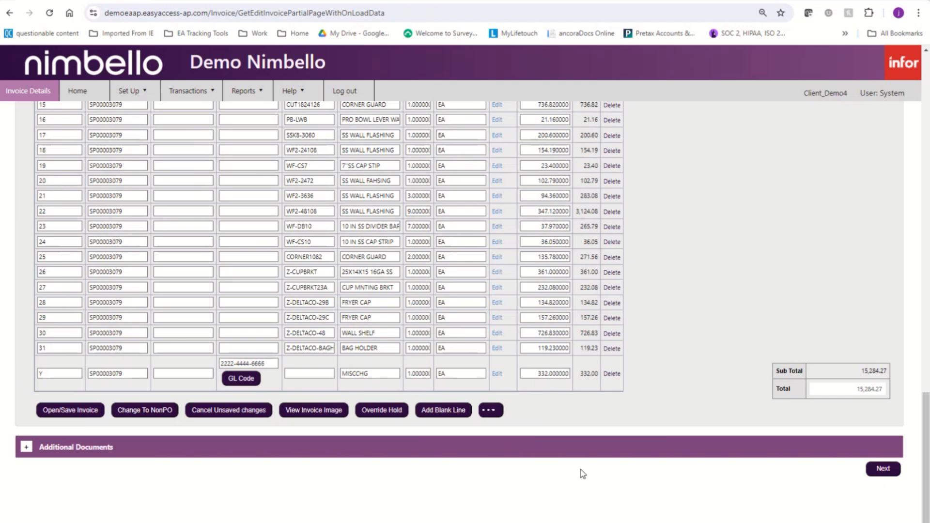
click(25, 449)
scroll(25, 431, down, 2)
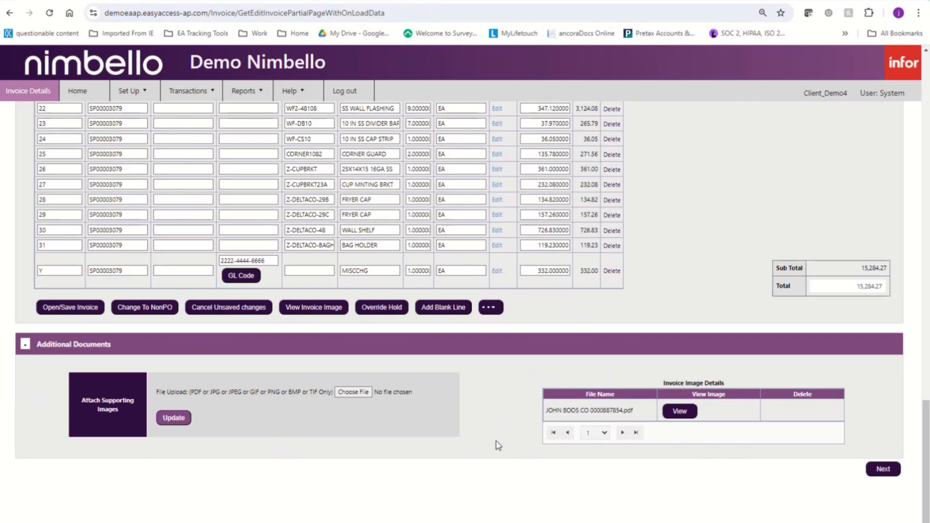
Step: Expand the Vendor Notes Modal section and go through its Vendor Notes 1 and User Notes 1 fields
scroll(498, 442, up, 7)
scroll(497, 442, up, 7)
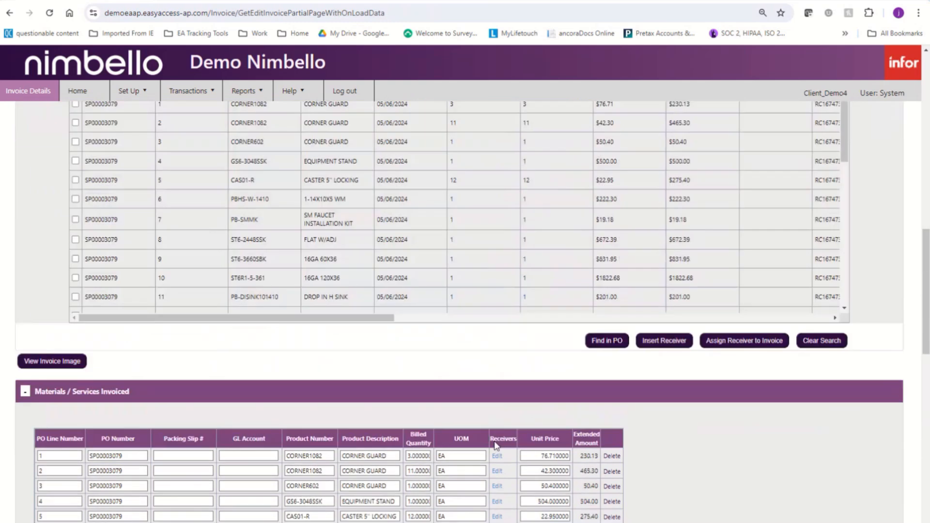
scroll(38, 379, up, 10)
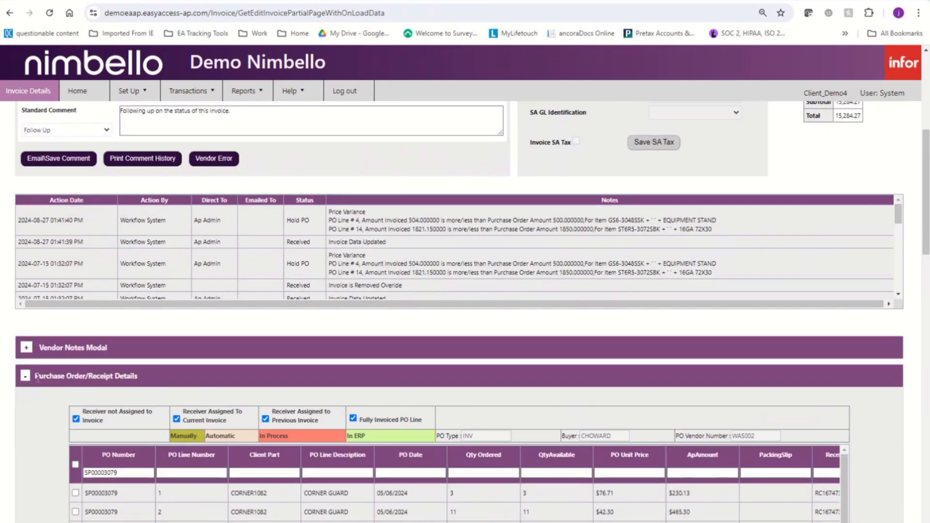
click(25, 348)
scroll(47, 376, down, 1)
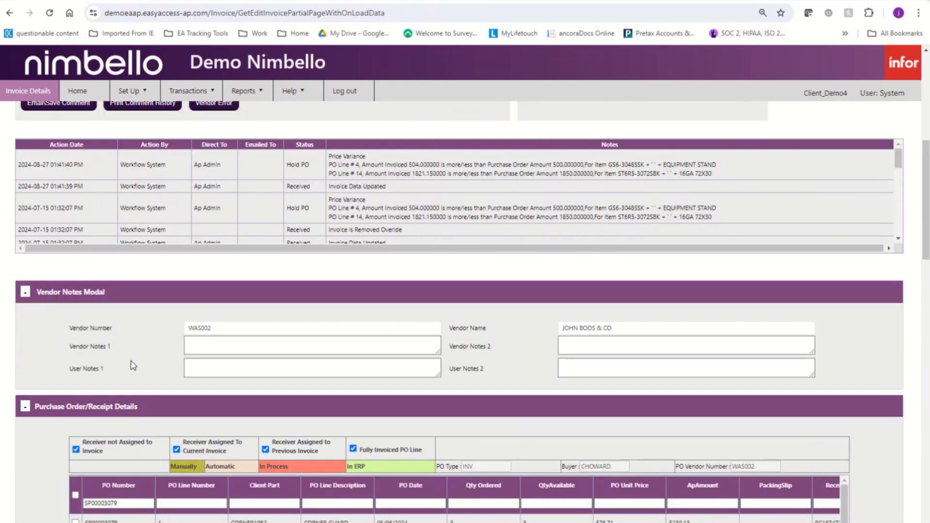
click(218, 343)
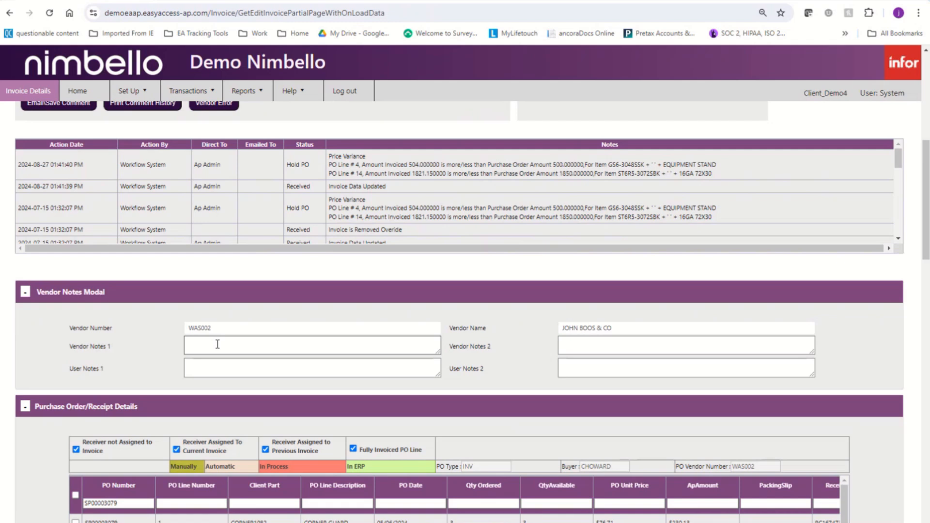
click(283, 372)
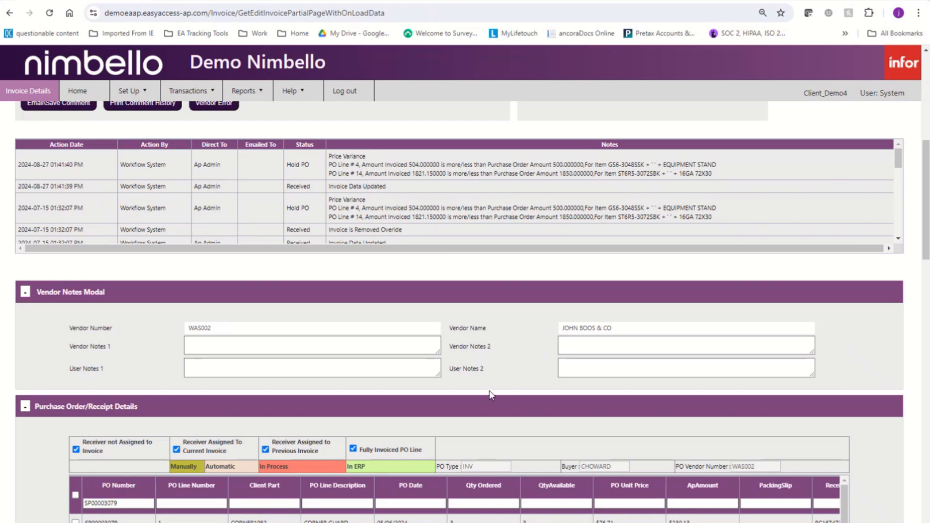
Step: Return to the My Tasks home page and open the details of the MBC Shanghai invoice under Review Non PO Invoices
scroll(489, 395, up, 8)
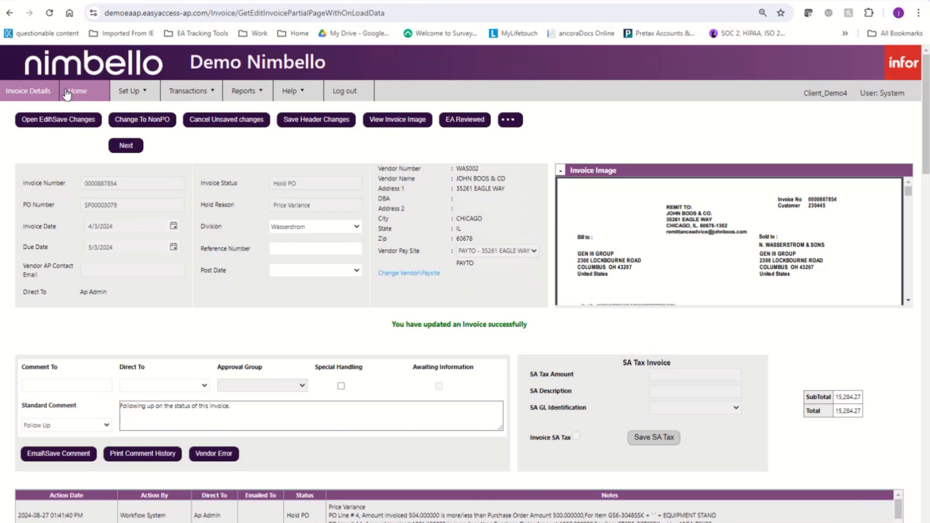
click(68, 92)
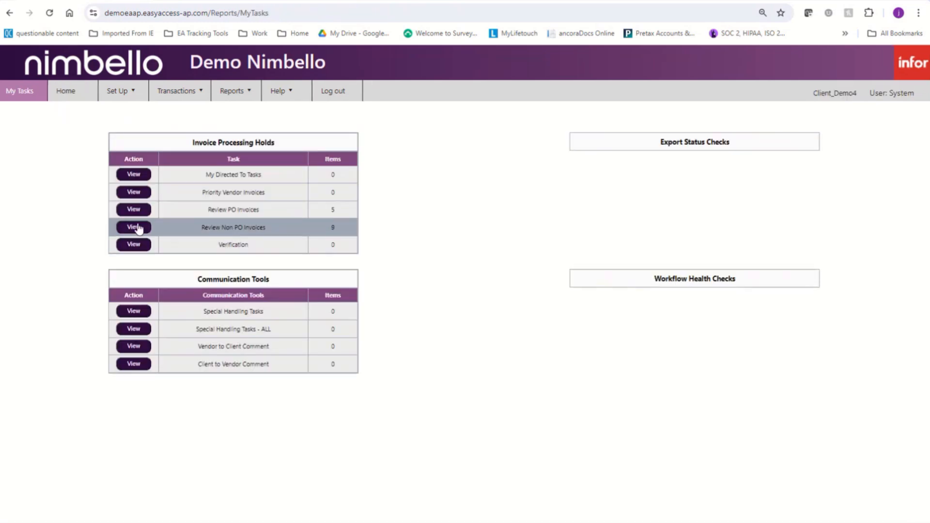
click(136, 228)
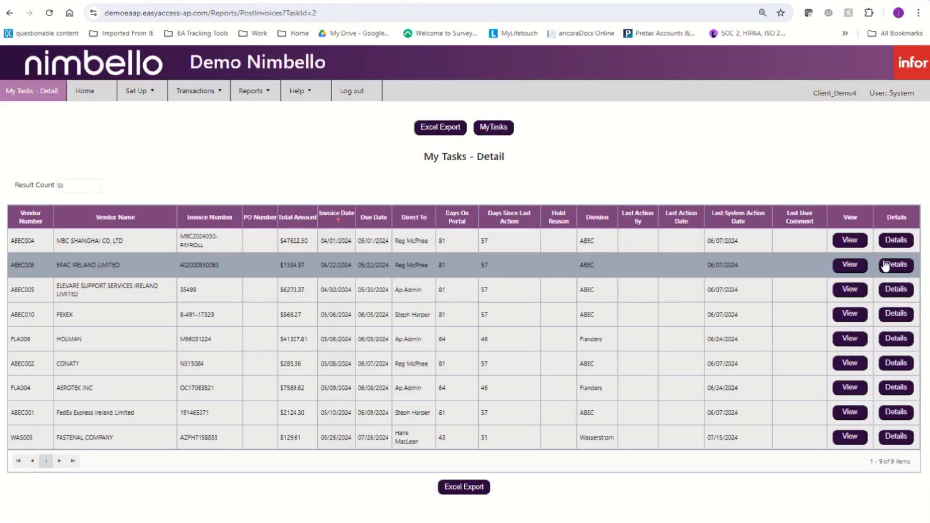
click(894, 242)
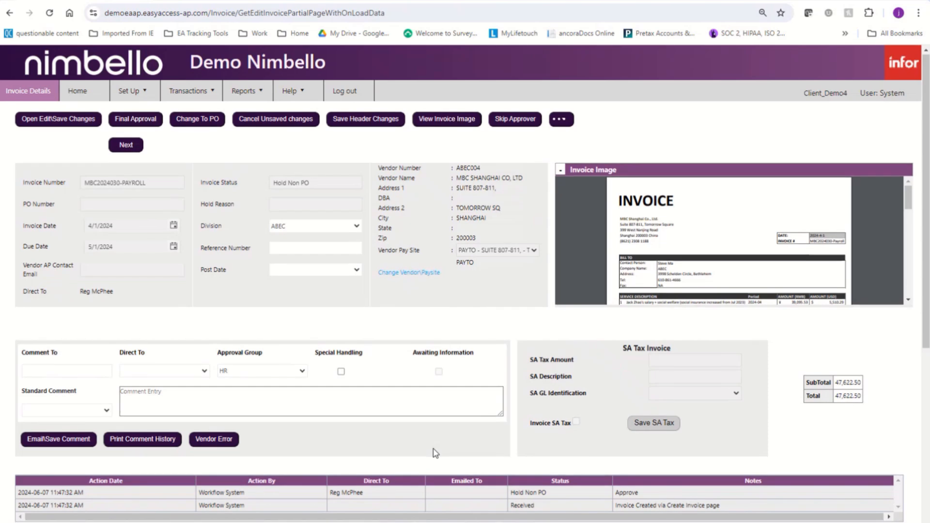
Step: Expand the Current Invoice Coding, Accounting Distribution and Previous Invoice Coding sections of the non-PO invoice
scroll(434, 453, down, 5)
scroll(259, 376, down, 1)
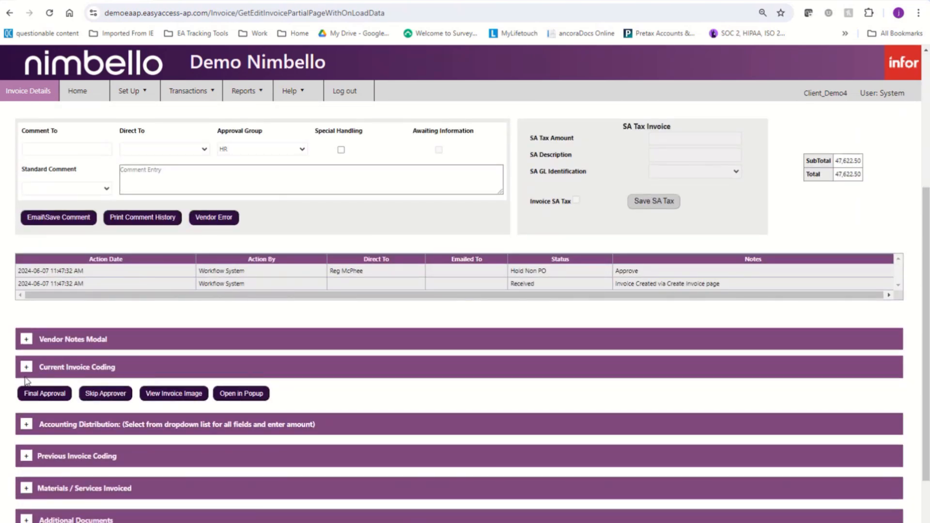
scroll(14, 334, down, 3)
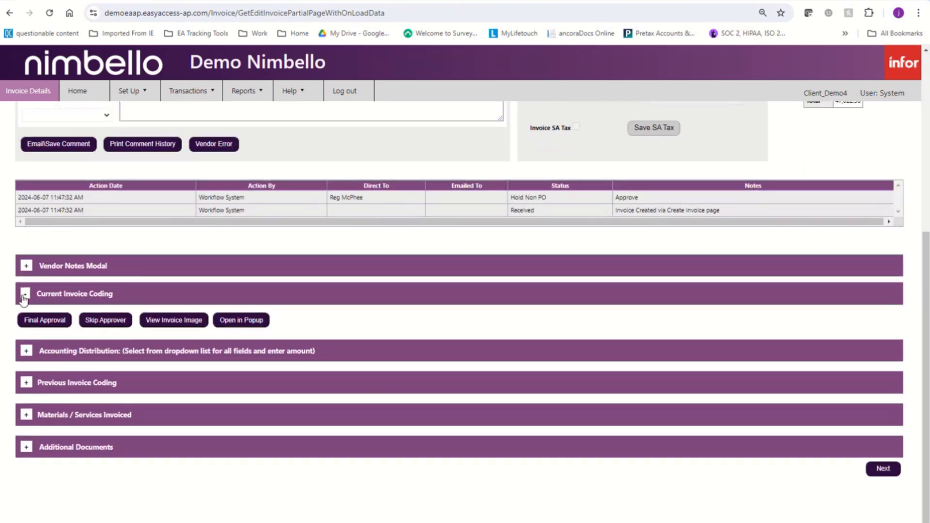
click(26, 294)
scroll(27, 310, down, 1)
click(27, 381)
scroll(27, 385, down, 1)
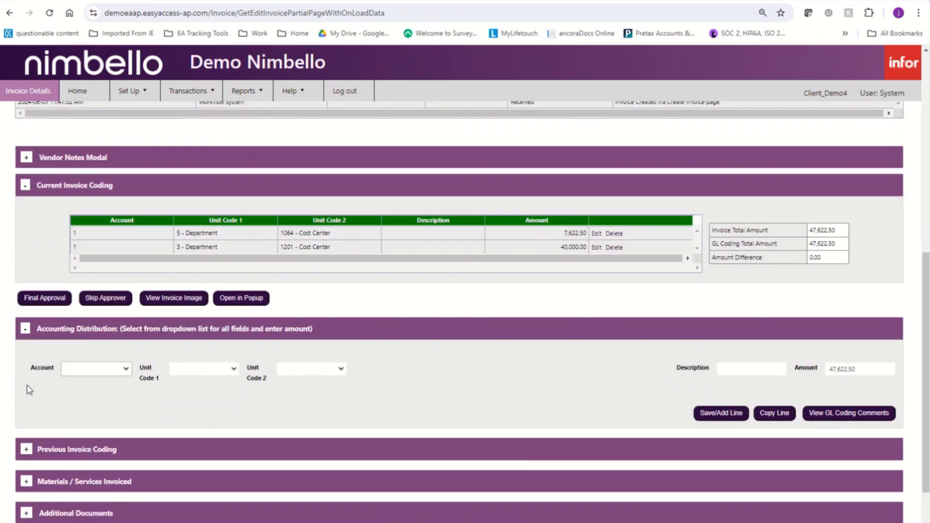
click(36, 449)
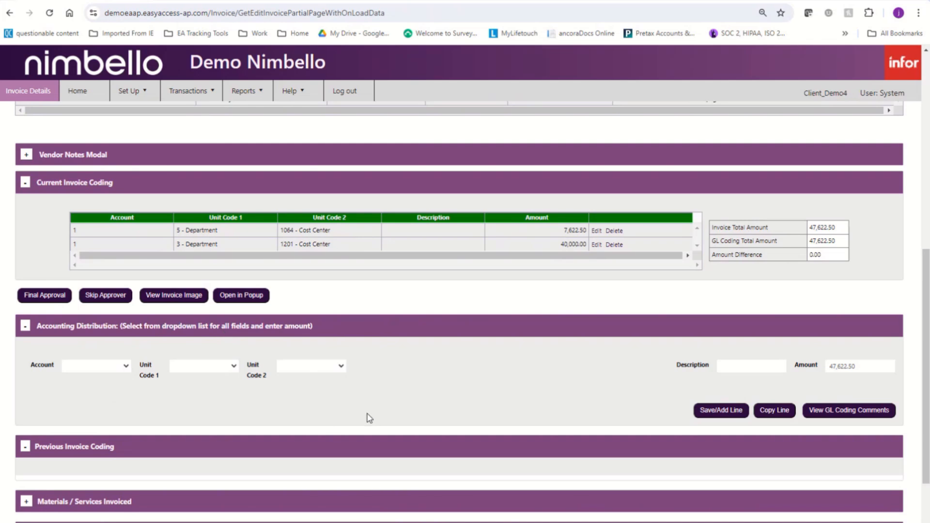
Step: Try account 1 in the Accounting Distribution section, and set the account to 6100
click(110, 373)
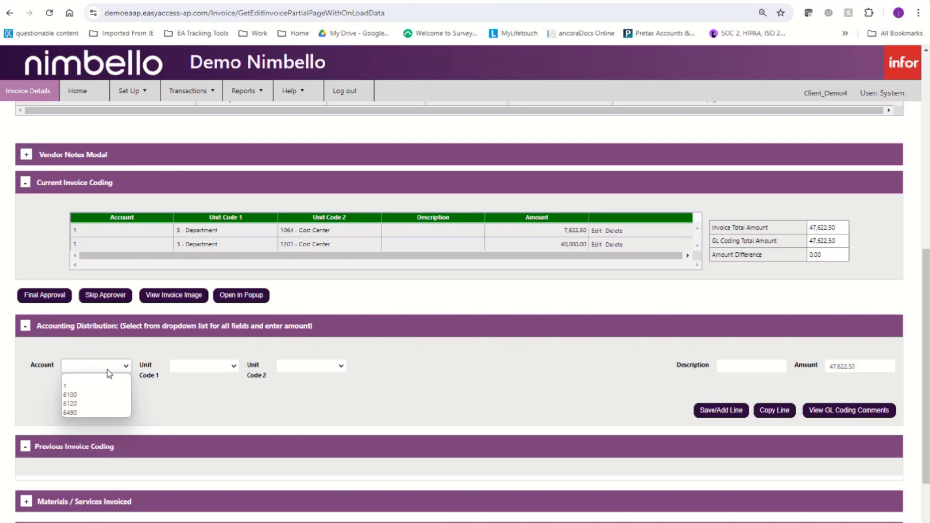
click(114, 387)
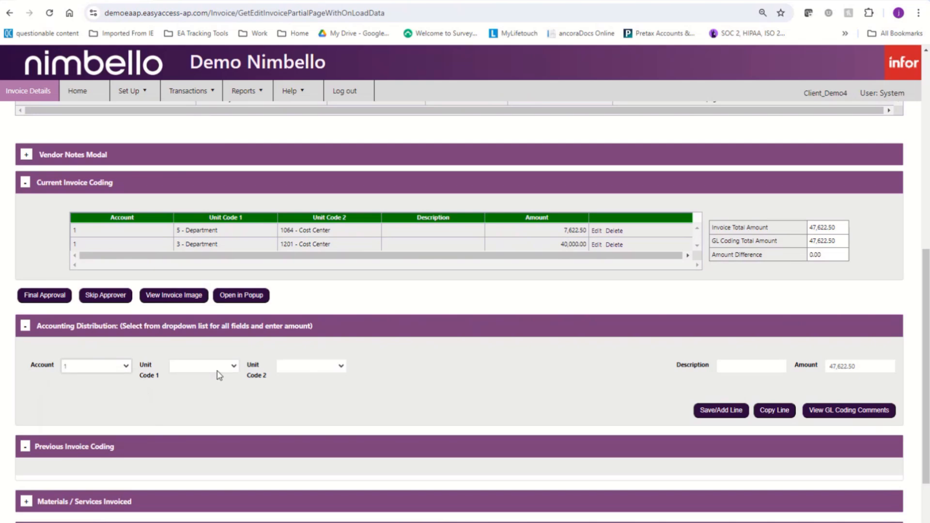
click(119, 370)
click(108, 395)
Step: Review the invoice coding sections and open the current invoice coding in a popup window
scroll(295, 412, down, 2)
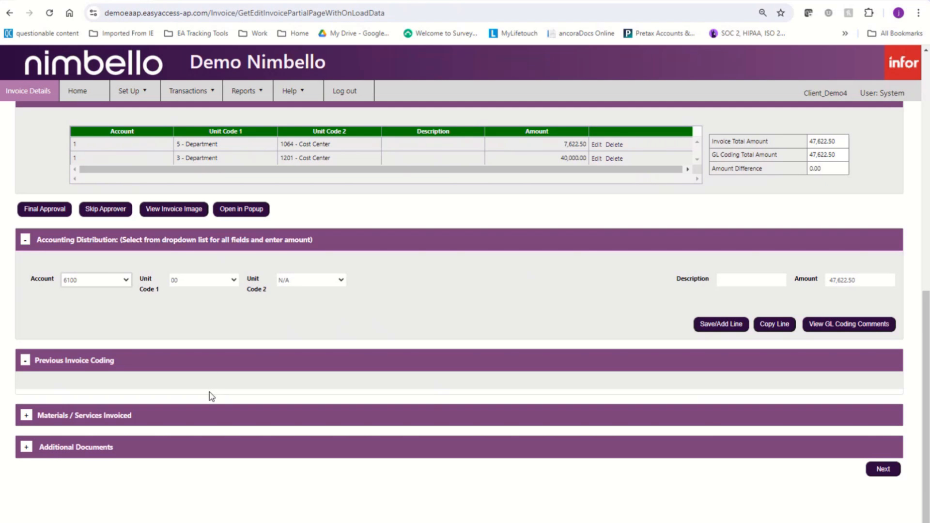
scroll(211, 396, up, 1)
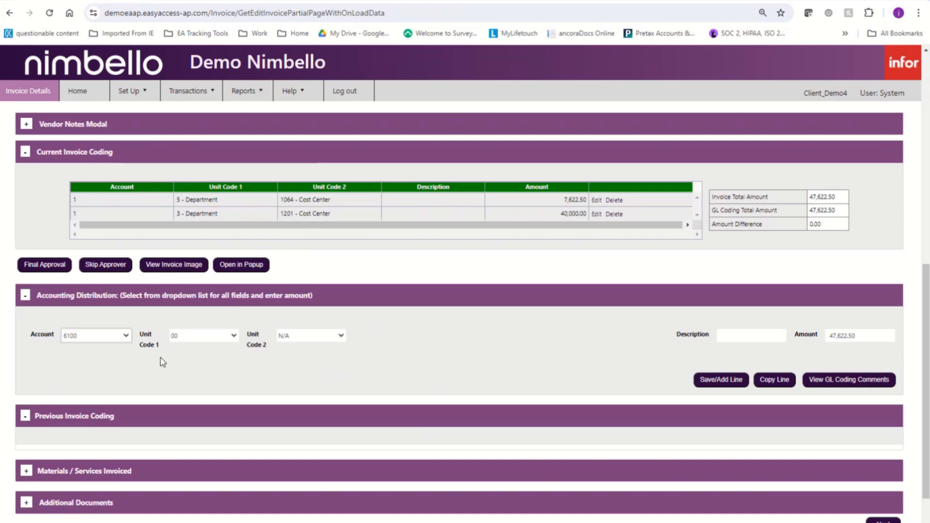
scroll(341, 363, down, 1)
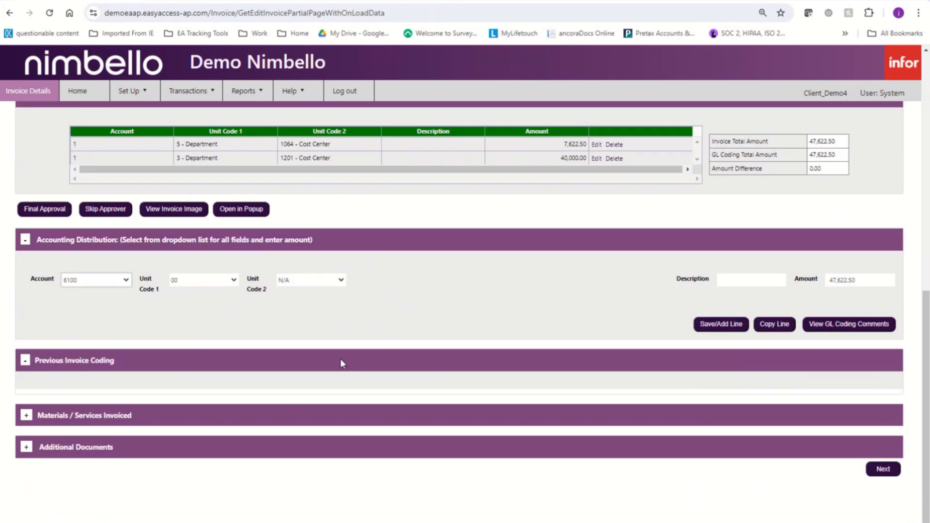
scroll(342, 363, up, 2)
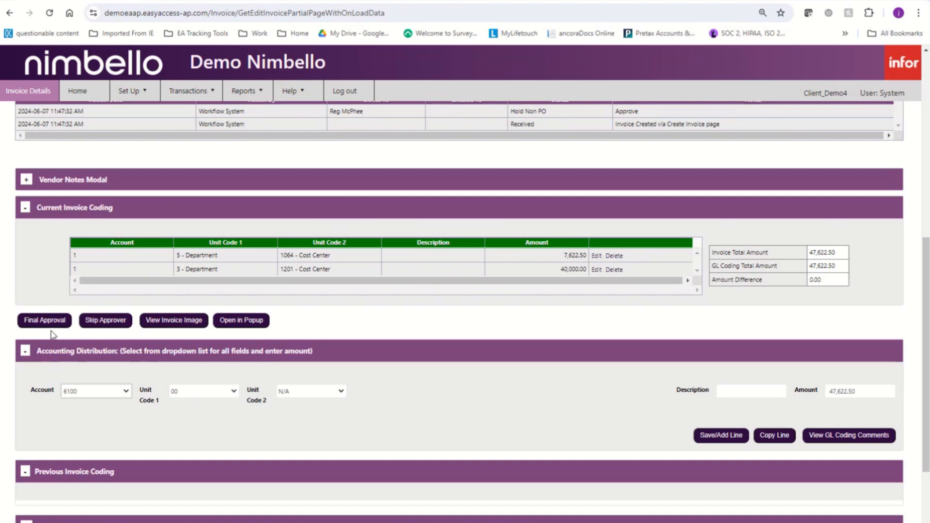
click(247, 322)
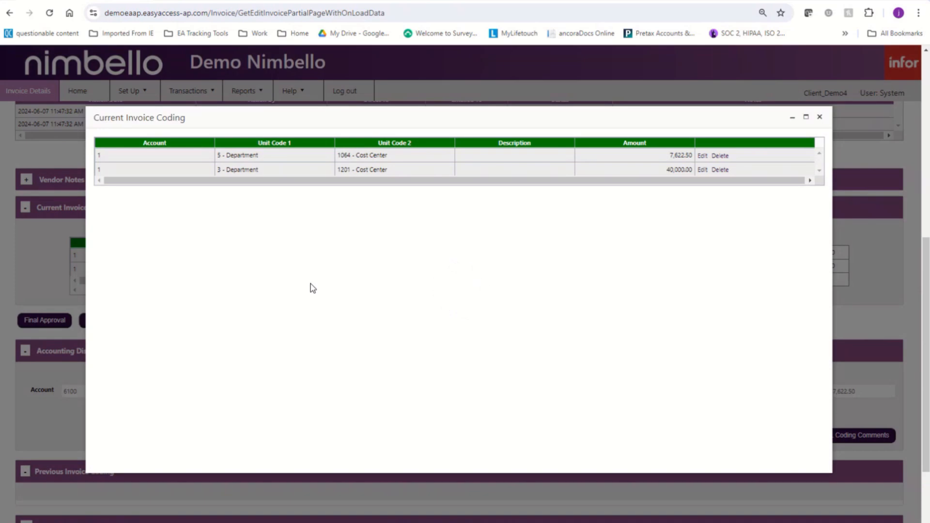